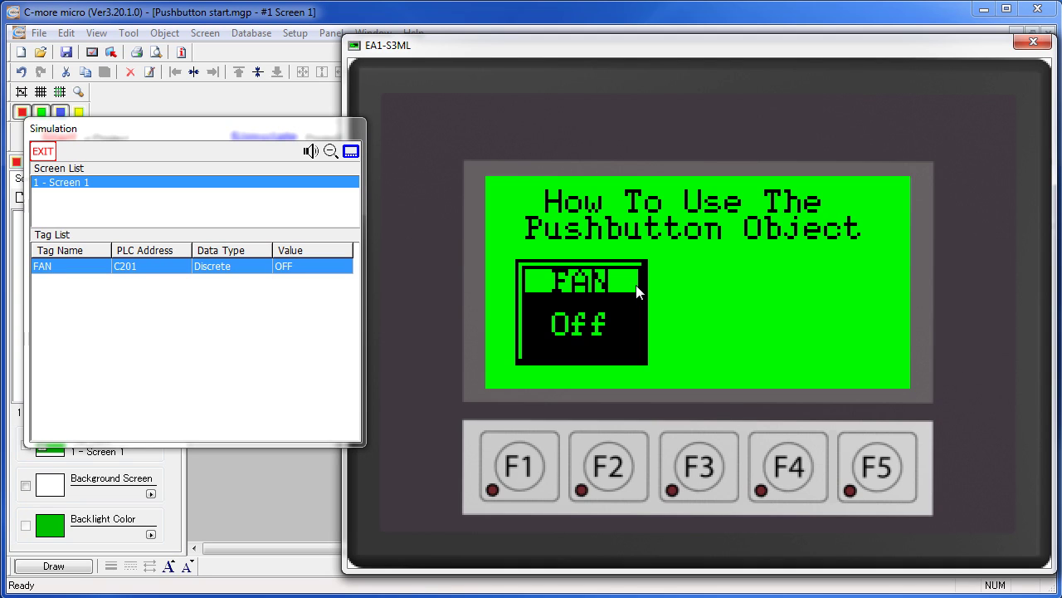
- Toggle the simulated FAN pushbutton on and off several times
left_click(604, 344)
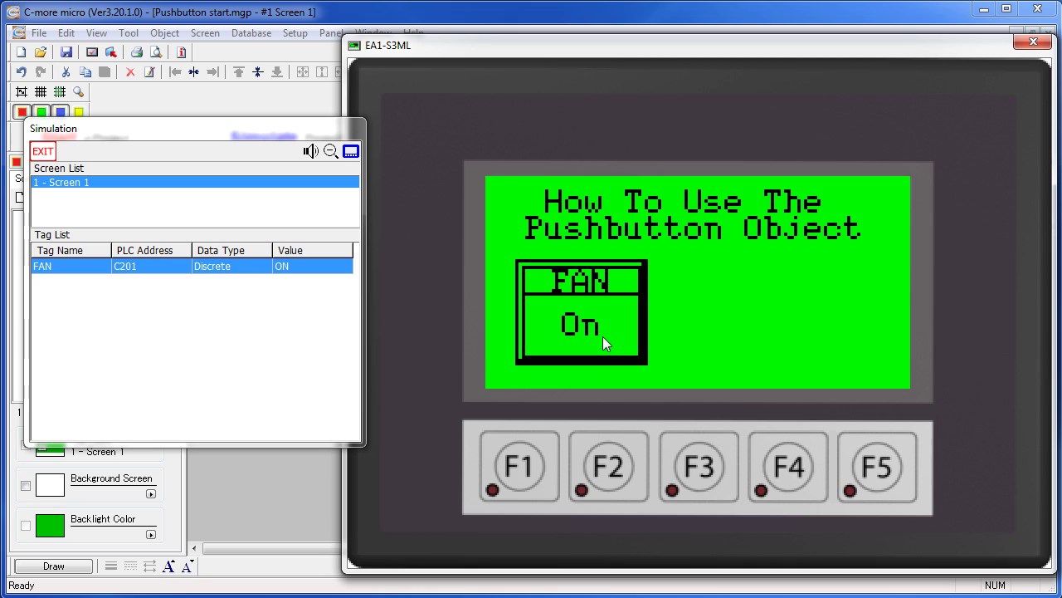
left_click(603, 343)
left_click(604, 343)
left_click(593, 329)
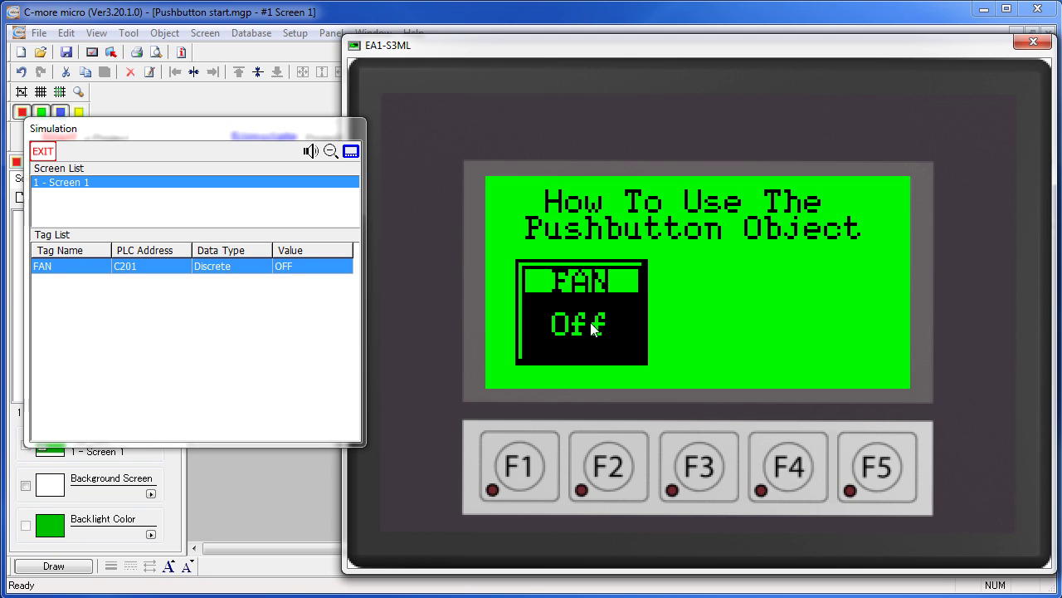
left_click(593, 329)
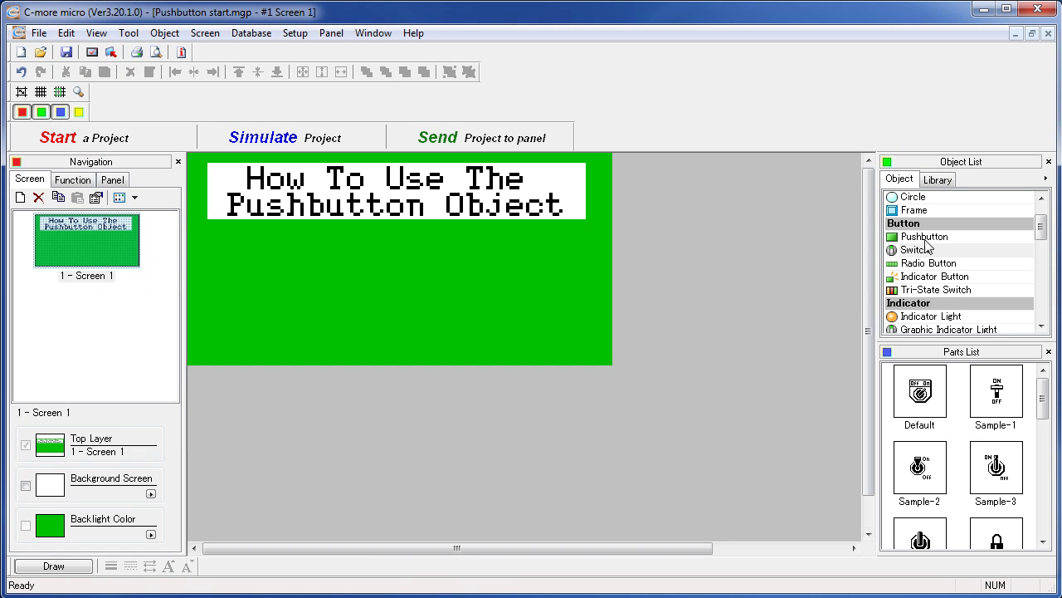
- Pick the Sample-11 pushbutton style, then cancel the Pushbutton dialog without placing it
left_click(938, 239)
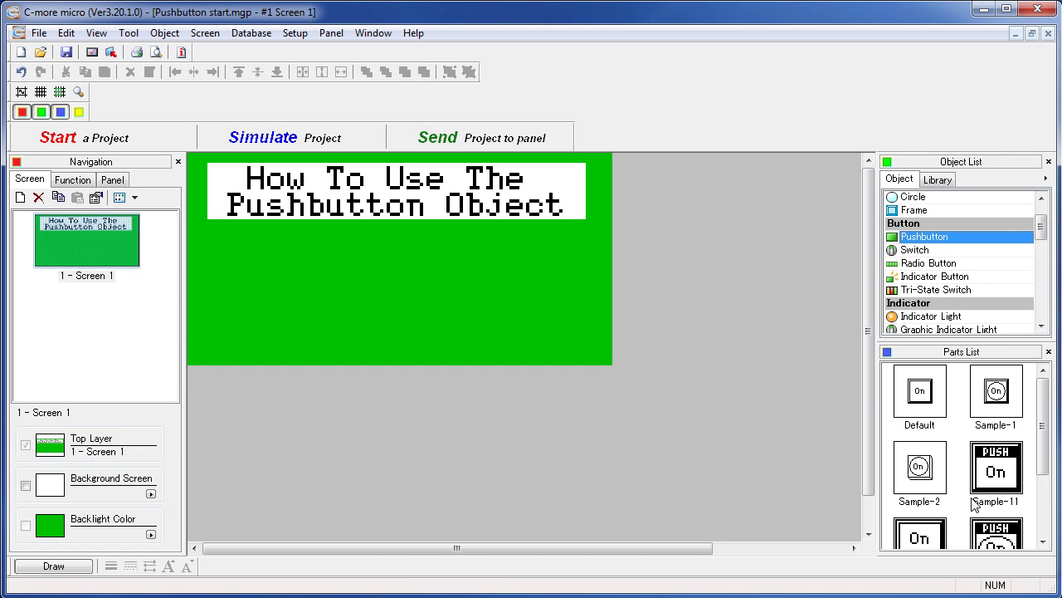
left_click(994, 473)
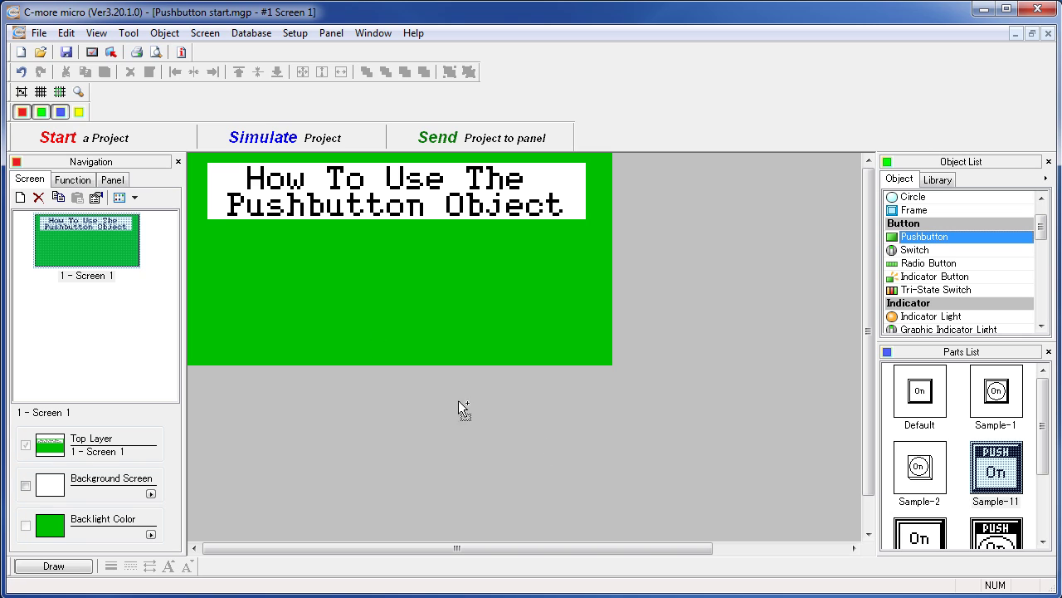
left_click(239, 237)
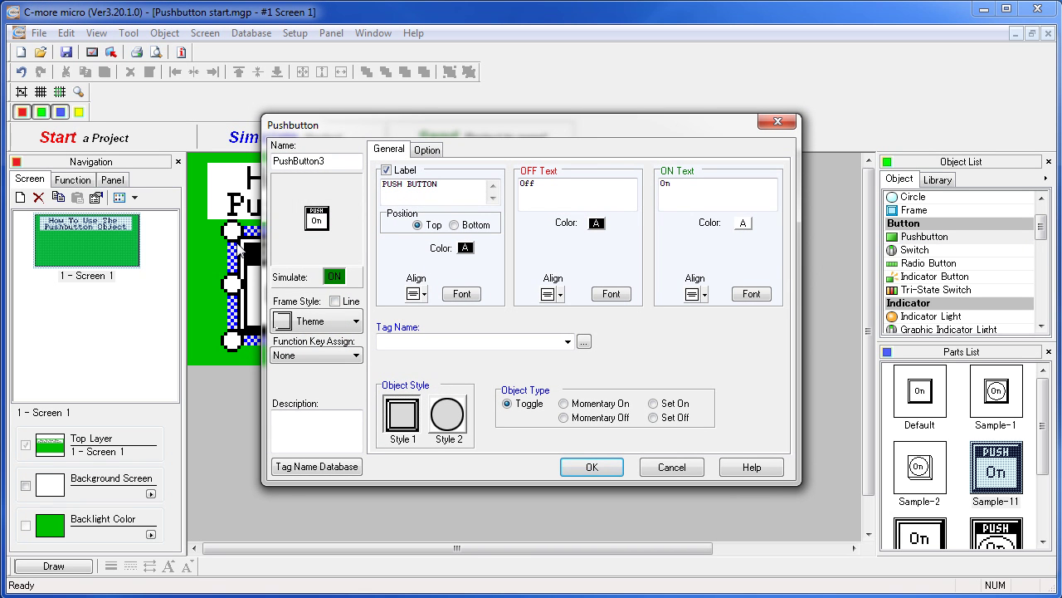
left_click(676, 468)
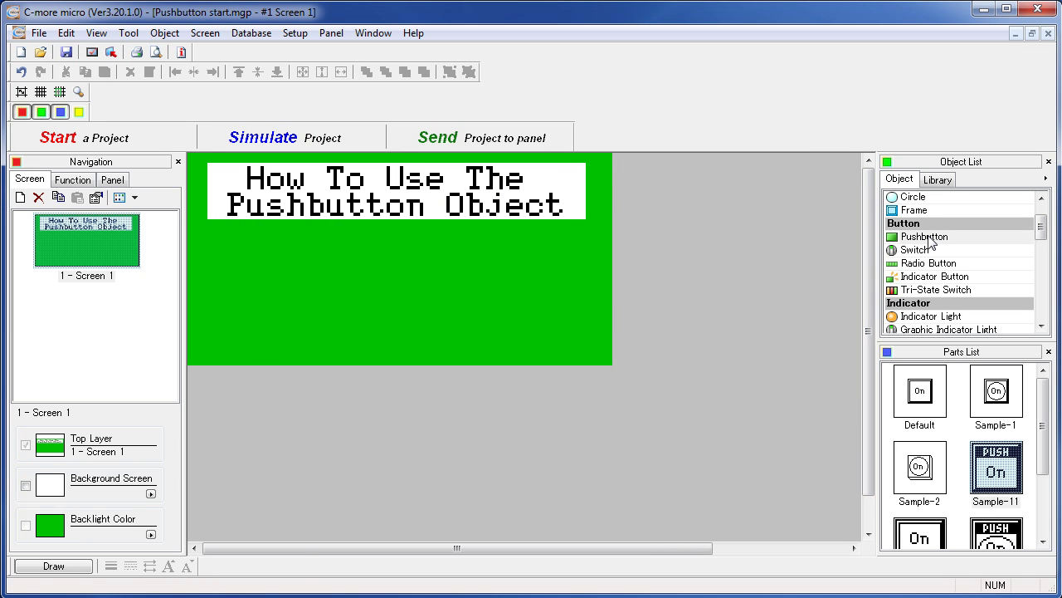
- Place Pushbutton1 on Screen 1 and set its Tag Name to FAN
left_click(228, 234)
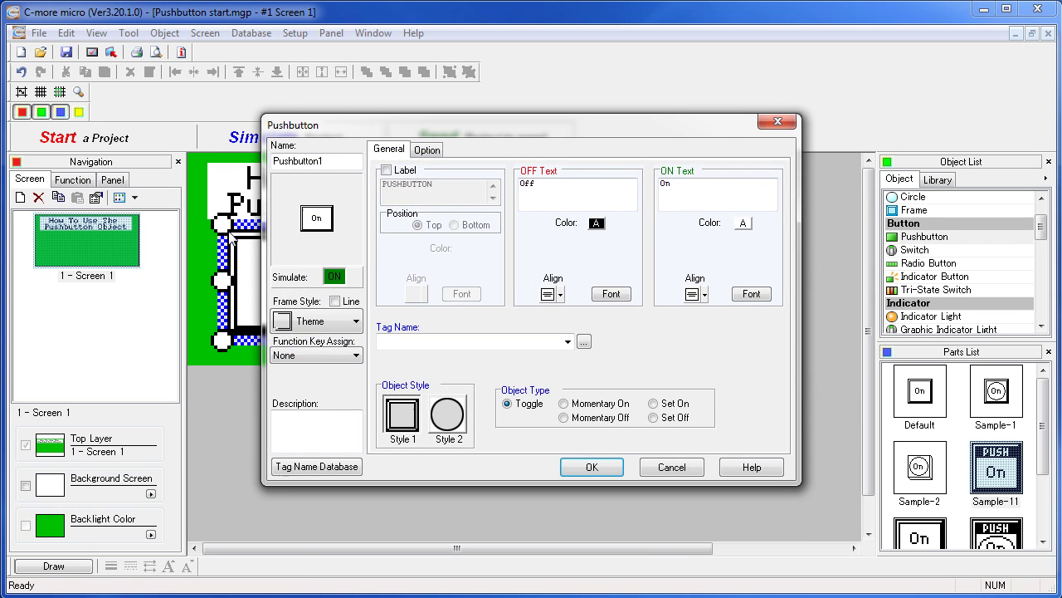
left_click_drag(310, 124, 435, 194)
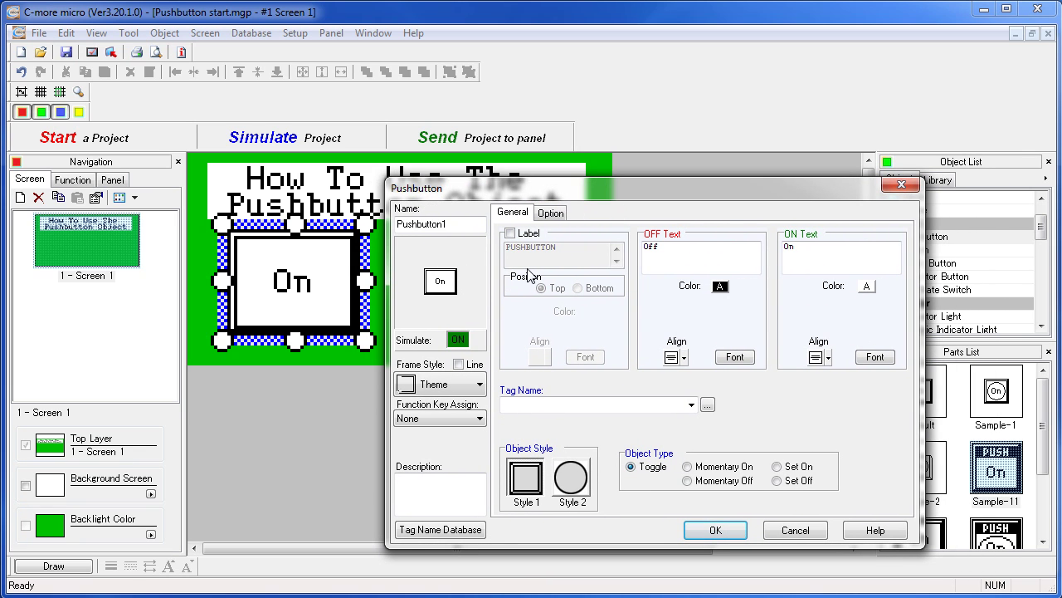
left_click(692, 406)
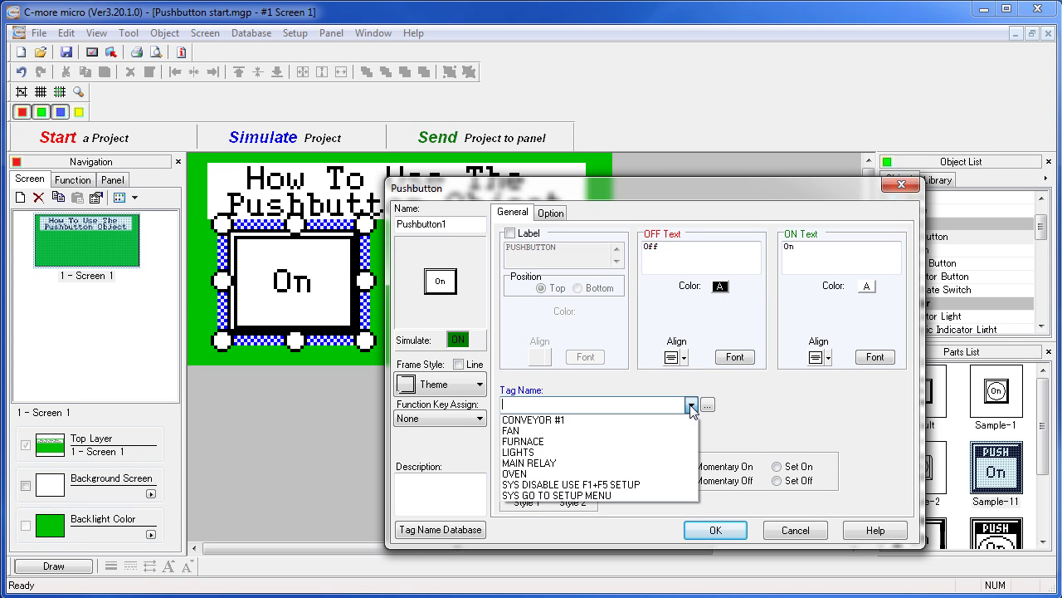
left_click(531, 433)
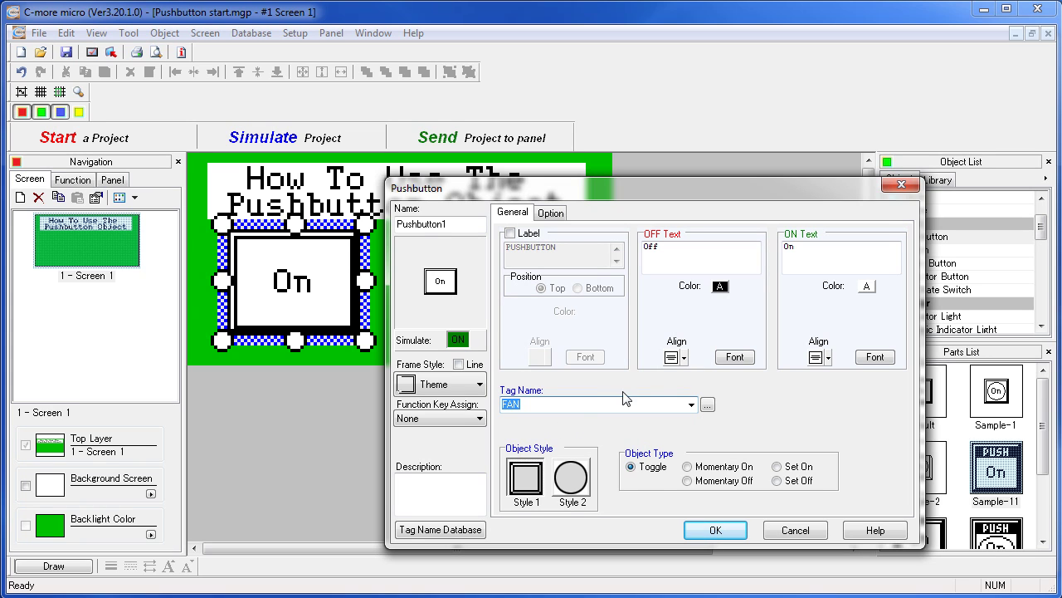
left_click(690, 404)
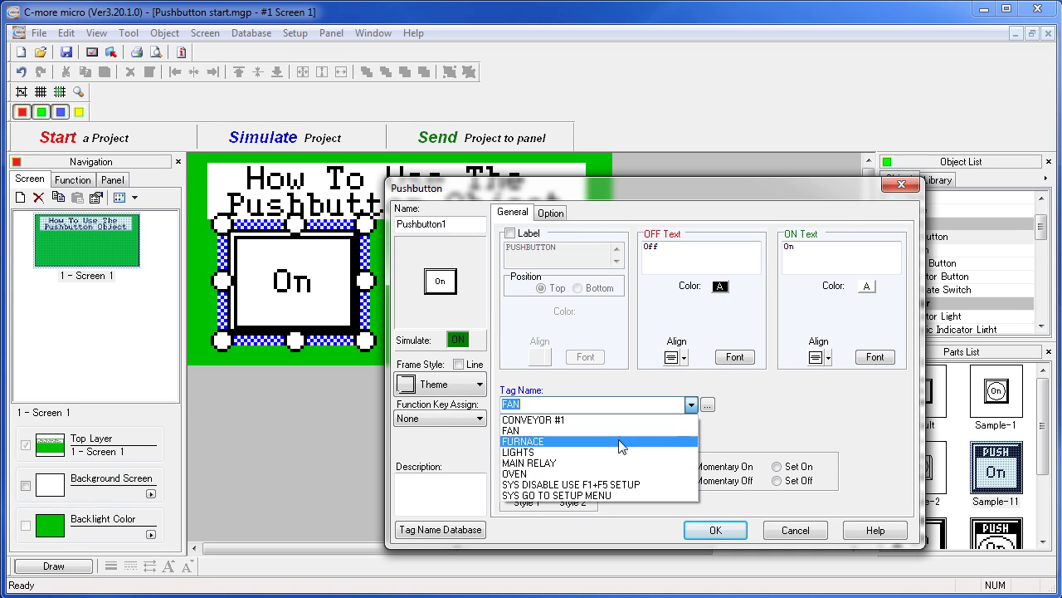
left_click(711, 405)
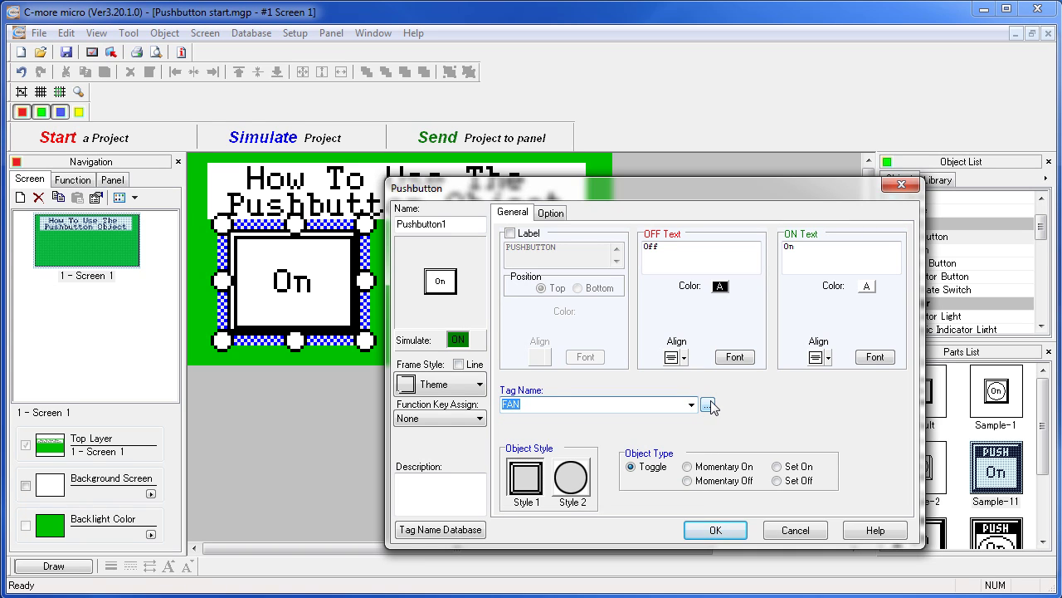
left_click(708, 405)
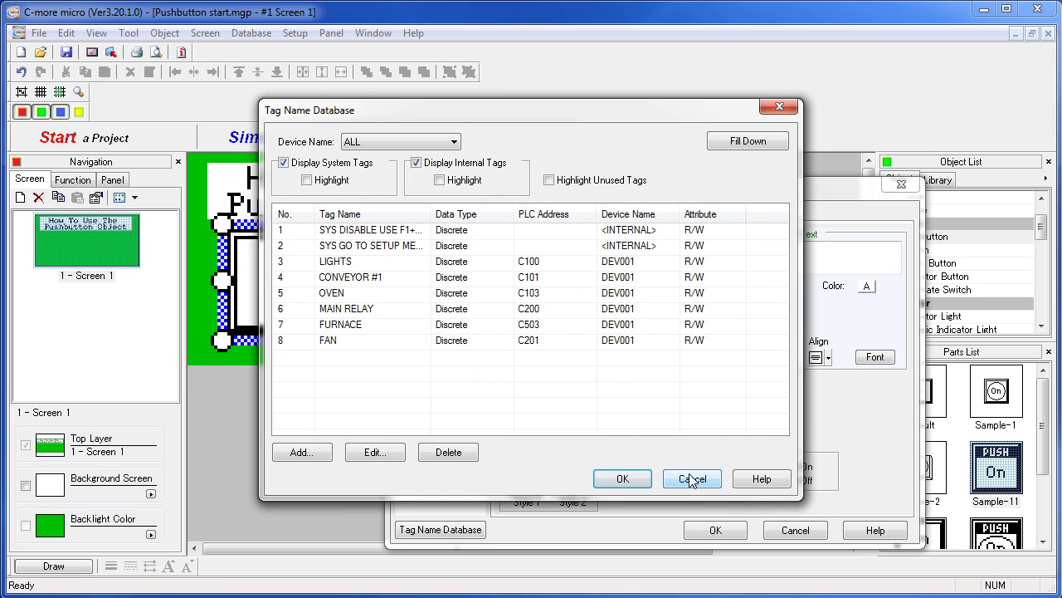
left_click(689, 480)
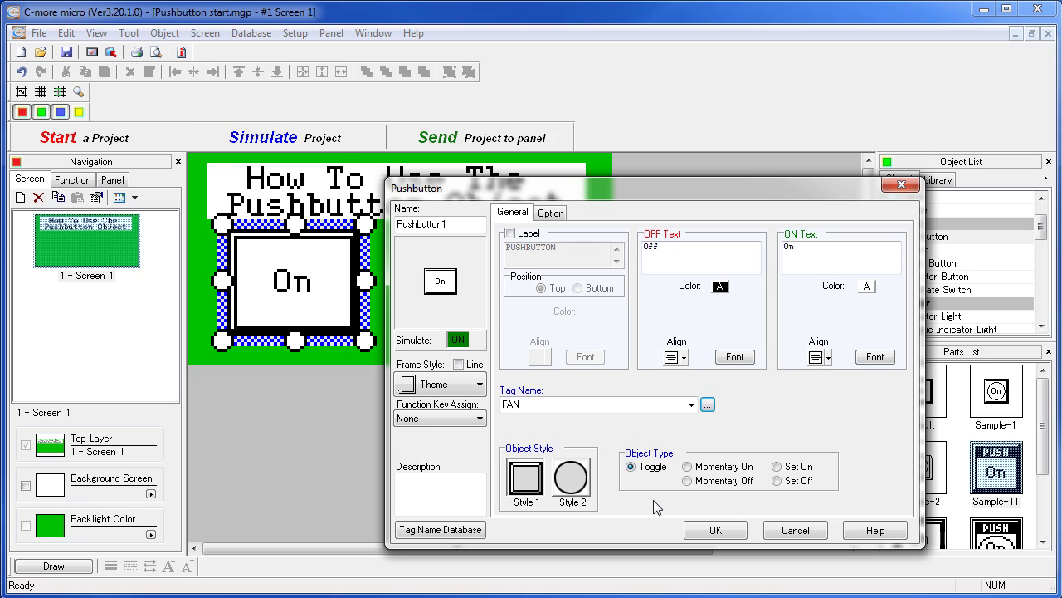
- Set the object type to Momentary On and enable a label reading 'Fan'
left_click(688, 467)
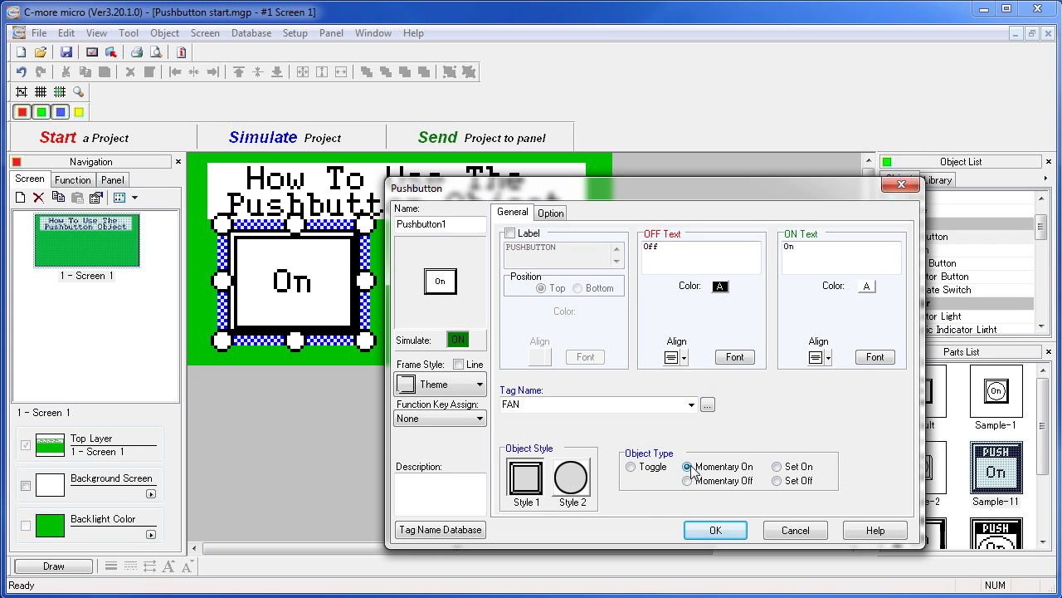
left_click(510, 233)
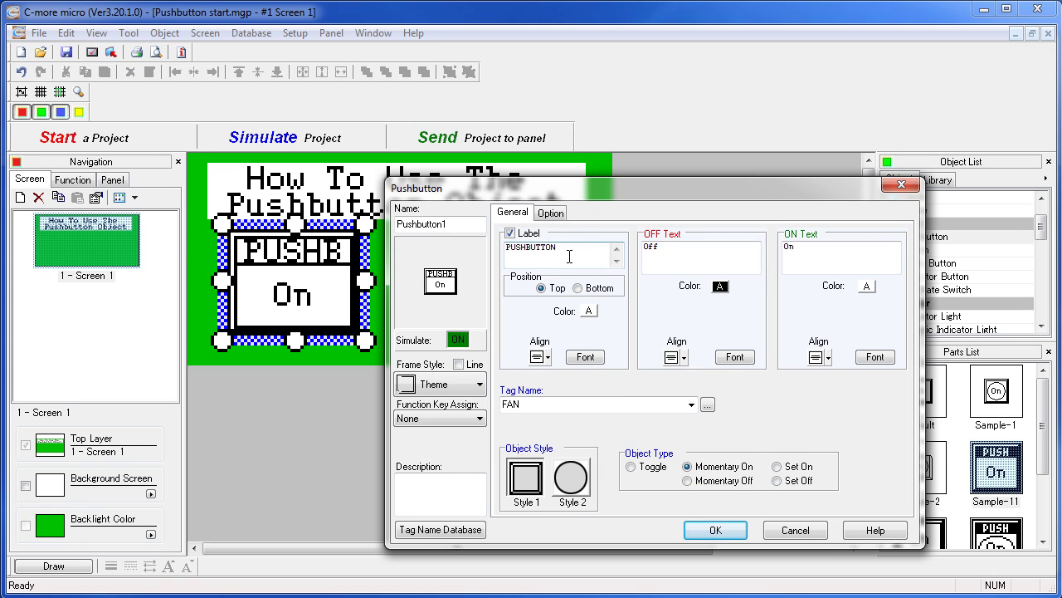
left_click_drag(570, 249, 464, 254)
type("Fan")
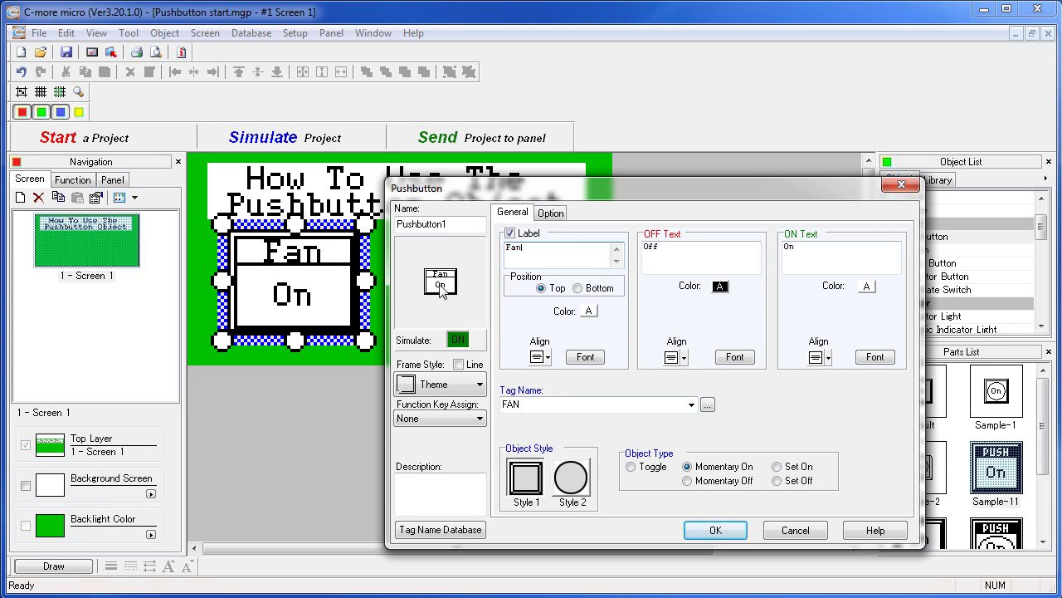
- Preview the button's off, pressed and on states with the Simulate toggle
left_click(459, 341)
left_click(461, 341)
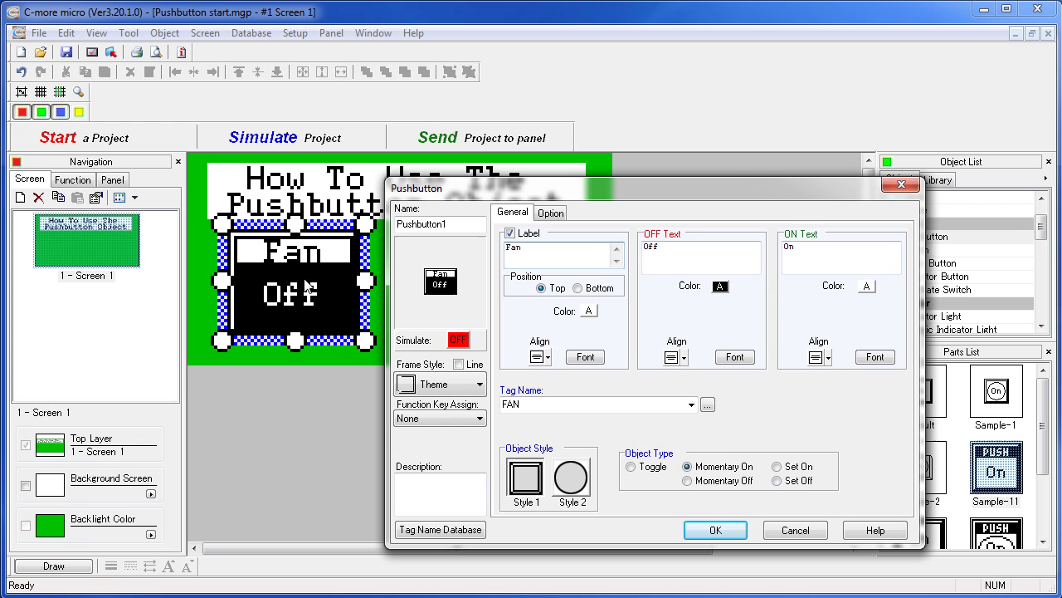
left_click(460, 341)
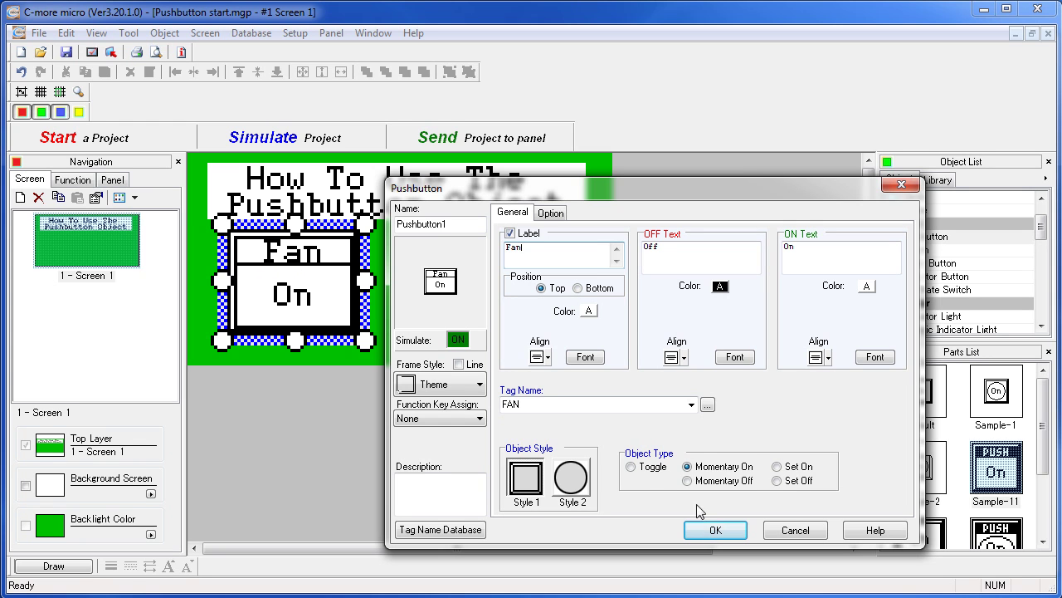
- Apply the settings, save and simulate, pressing the Fan button on and off
left_click(718, 530)
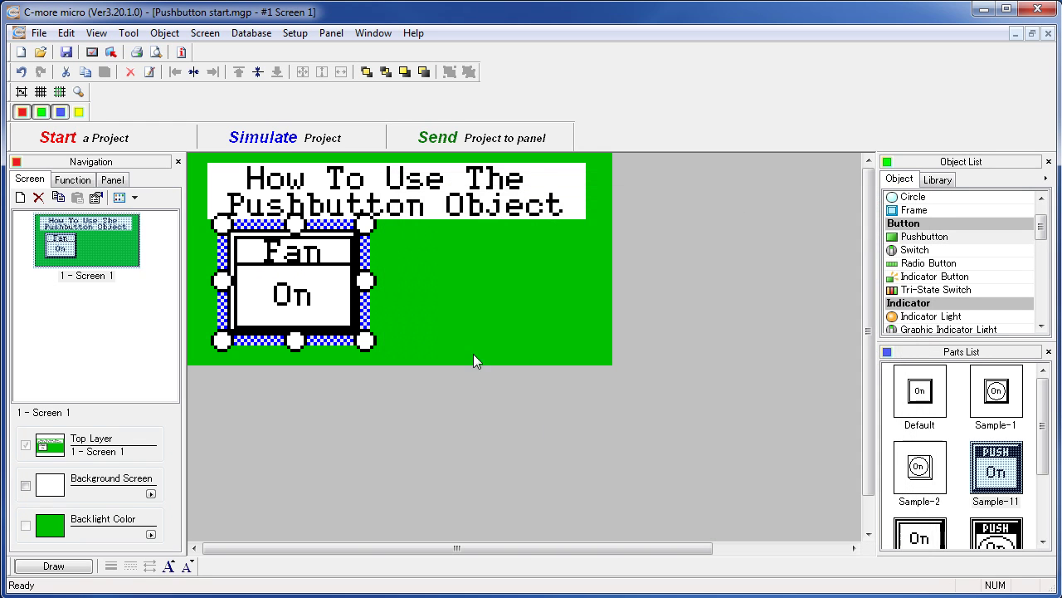
left_click(271, 143)
left_click(604, 345)
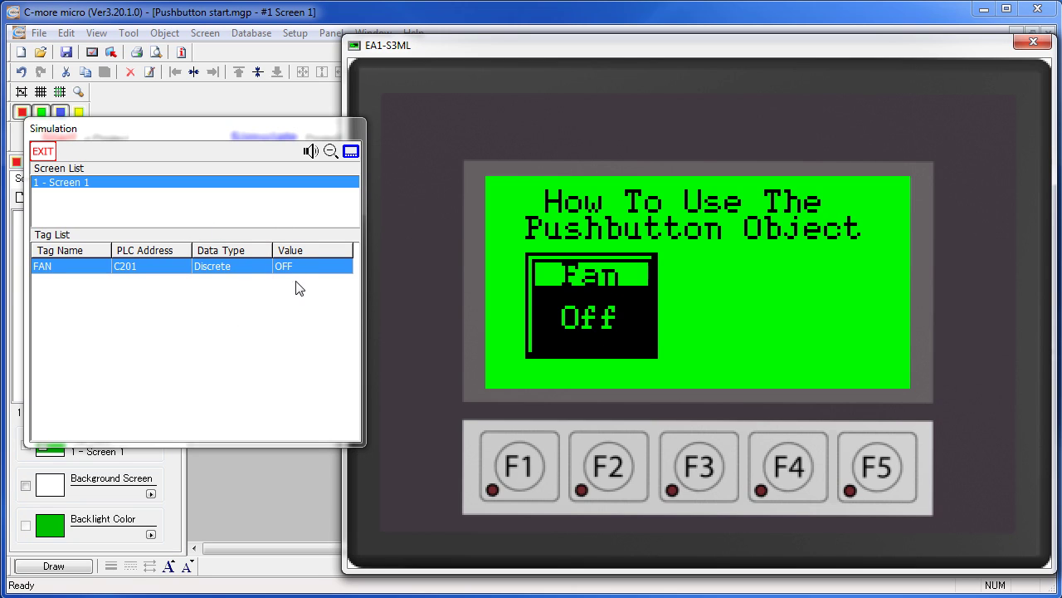
left_click(602, 324)
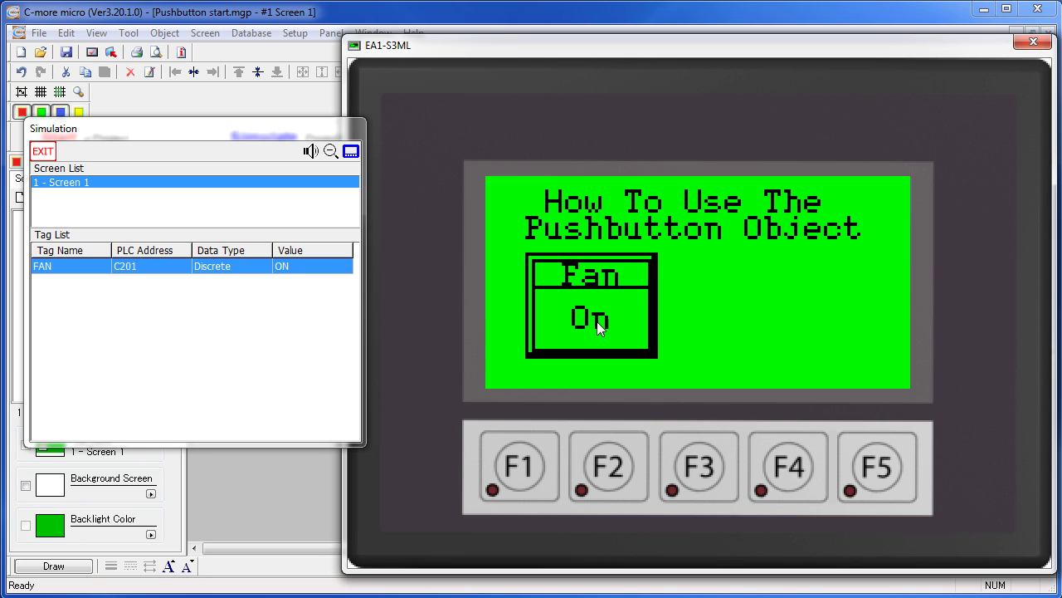
left_click(597, 327)
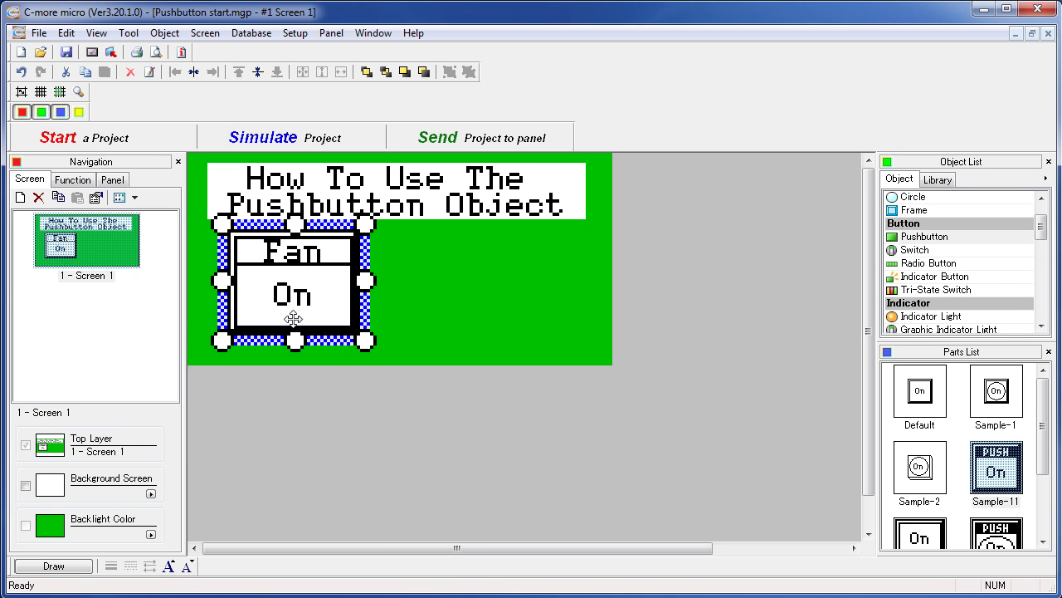
- Reopen the Fan pushbutton and switch its object type to Set On
double_click(293, 301)
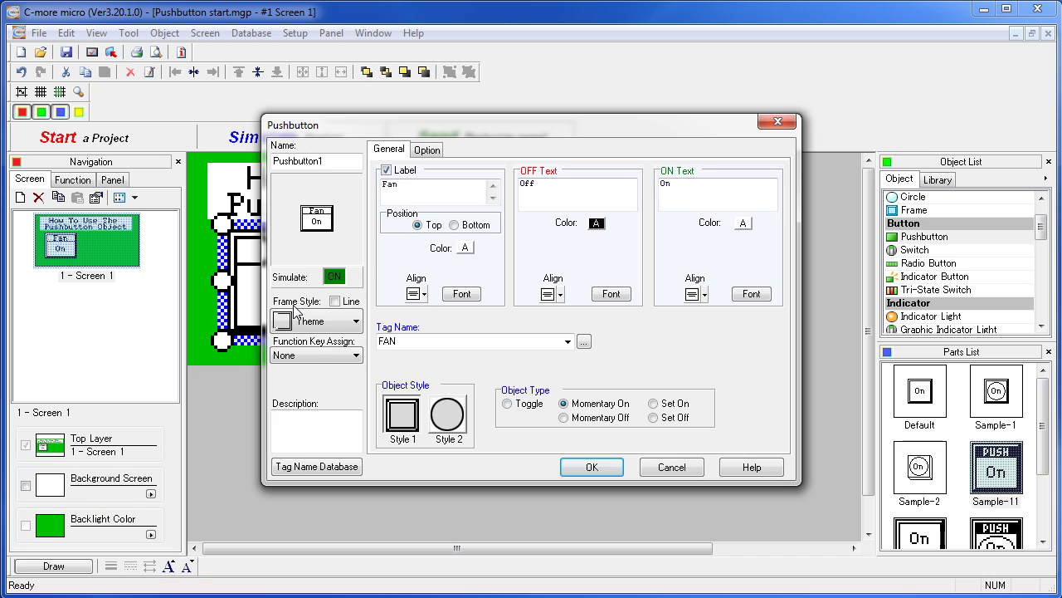
left_click(654, 405)
left_click(604, 469)
- Save the updated project, simulate it, and press Fan to set the FAN tag ON
left_click(340, 137)
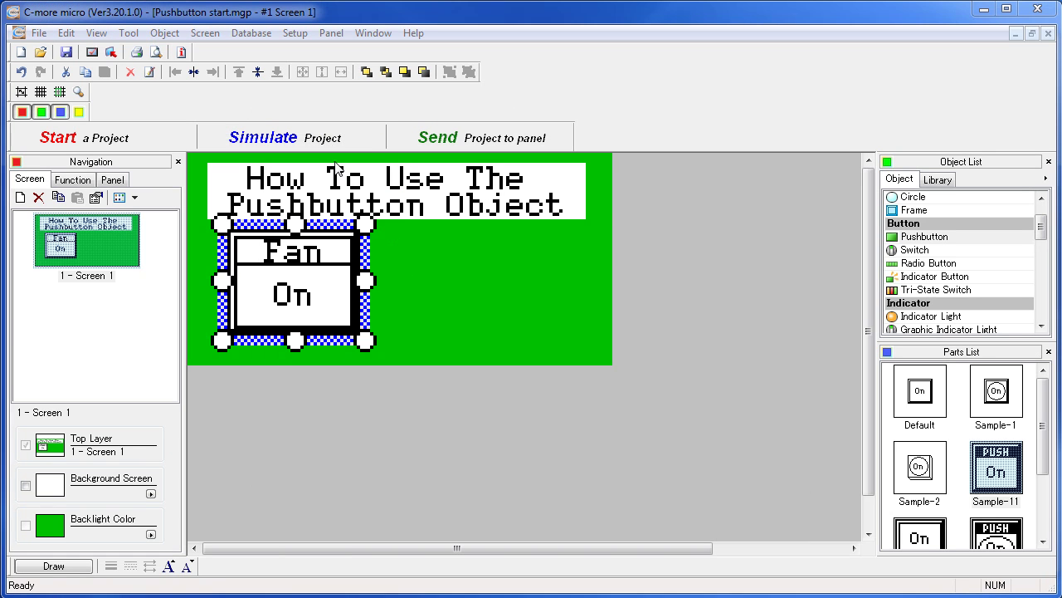
left_click(606, 343)
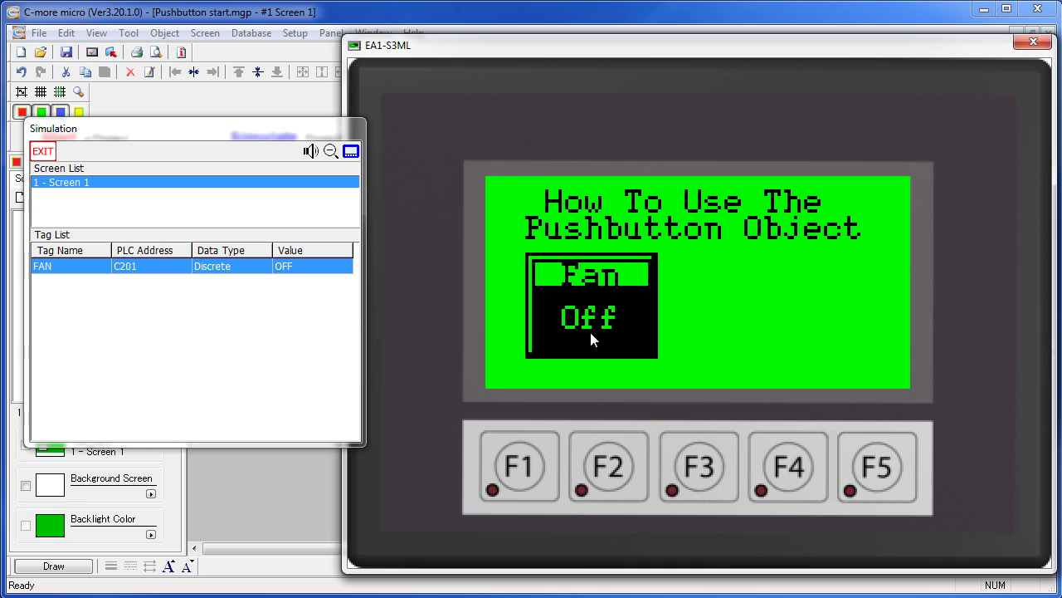
left_click(591, 338)
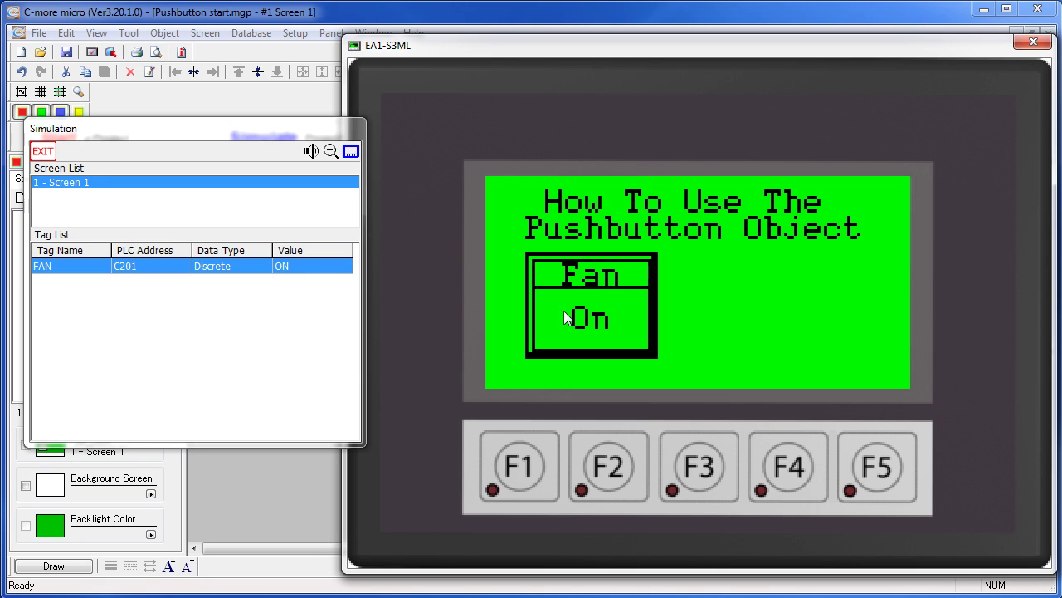
- Force FAN to OFF in the Tag List Value cell, then press Fan to turn it ON
left_click(282, 266)
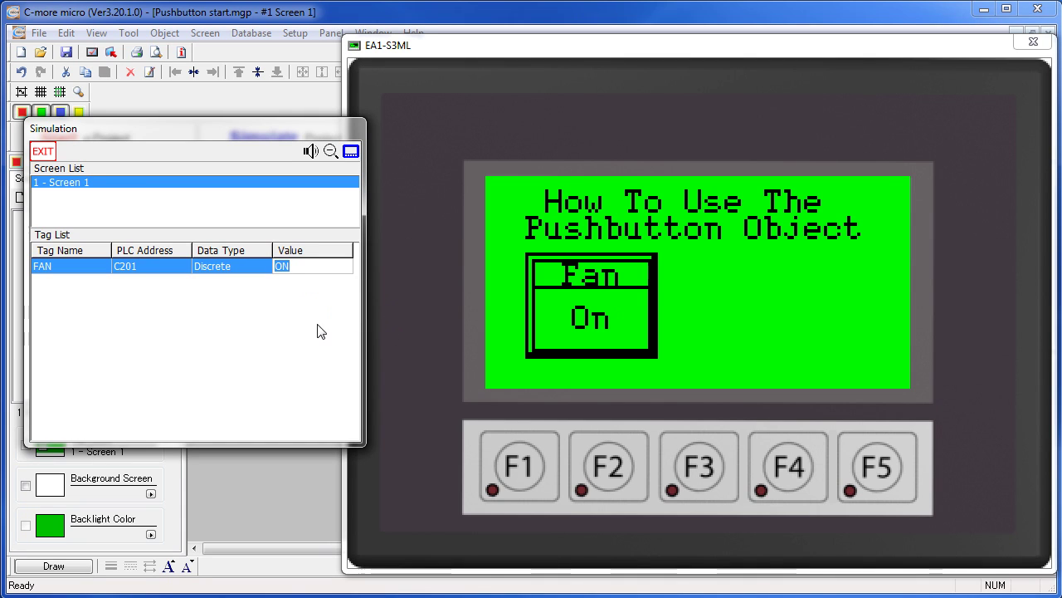
left_click(282, 263)
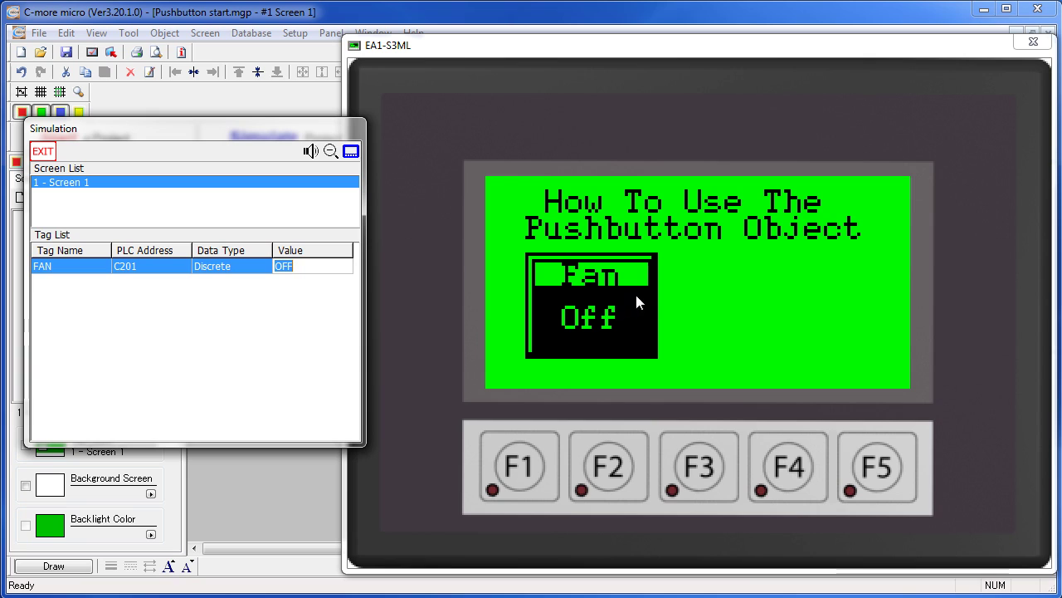
left_click(607, 317)
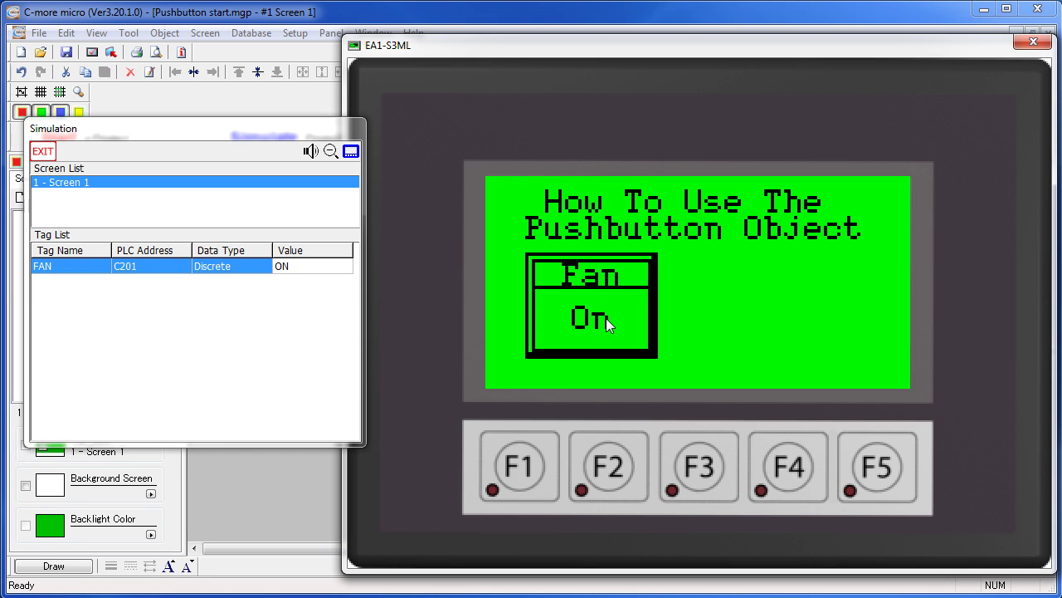